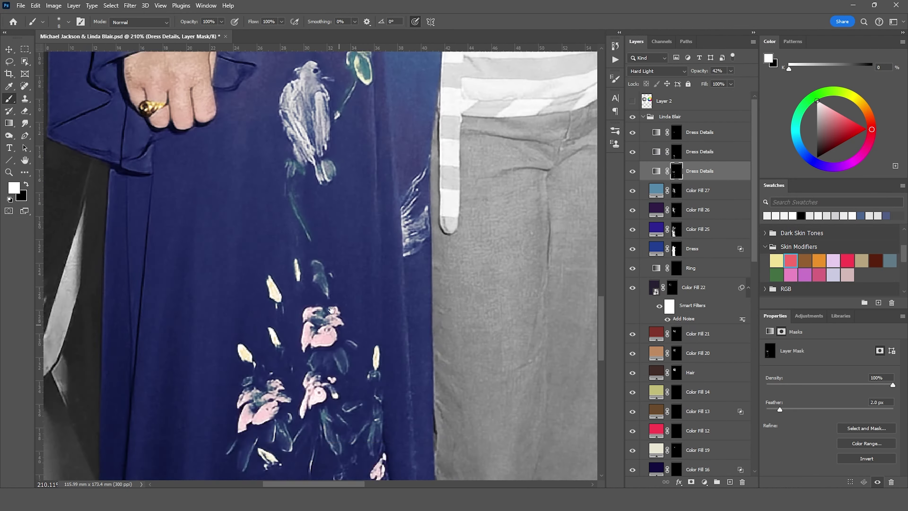
- Pan the canvas to bring the lower part of the navy dress into view
drag(331, 309, 371, 219)
- Make the brush slightly smaller for painting fine flower details near the hem
key(bracketleft)
key(bracketleft)
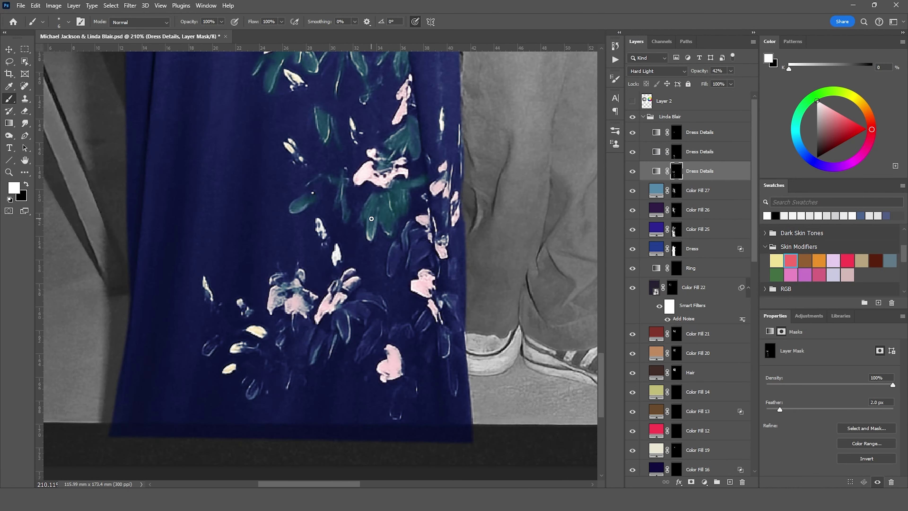